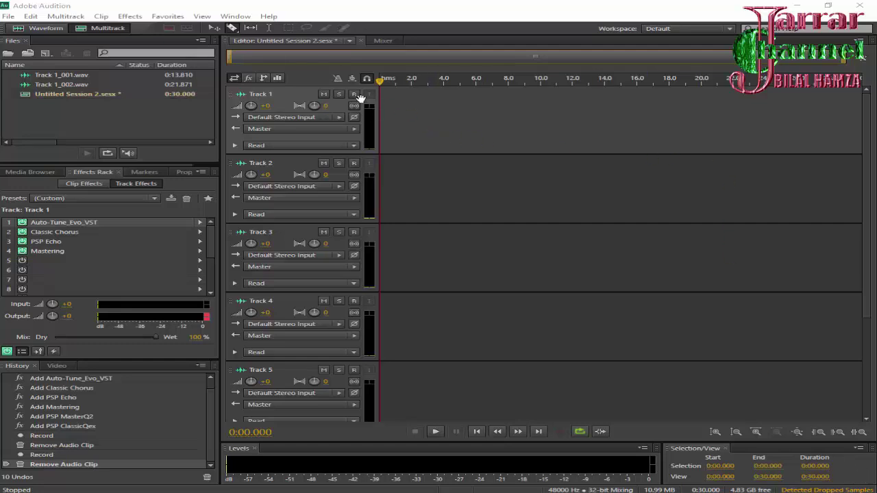
Arm Track 1 and record a vocal take, Track 1_002.wav, about 21.9 s long
click(354, 95)
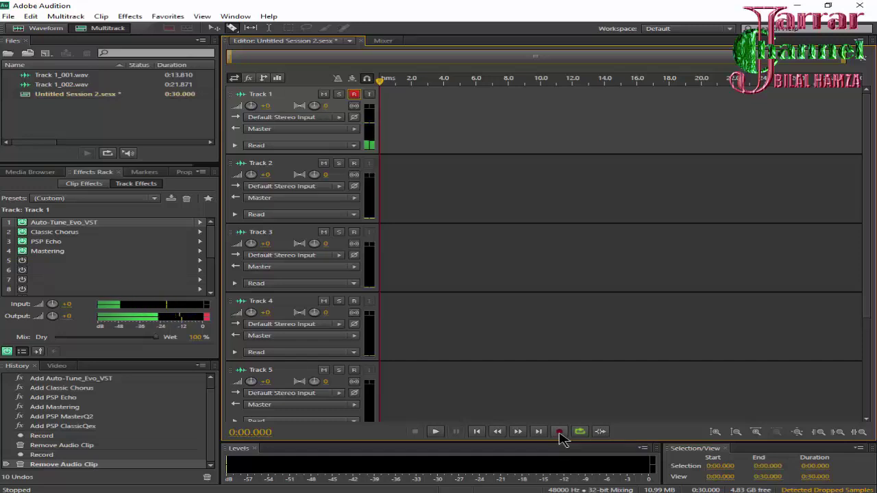
click(559, 432)
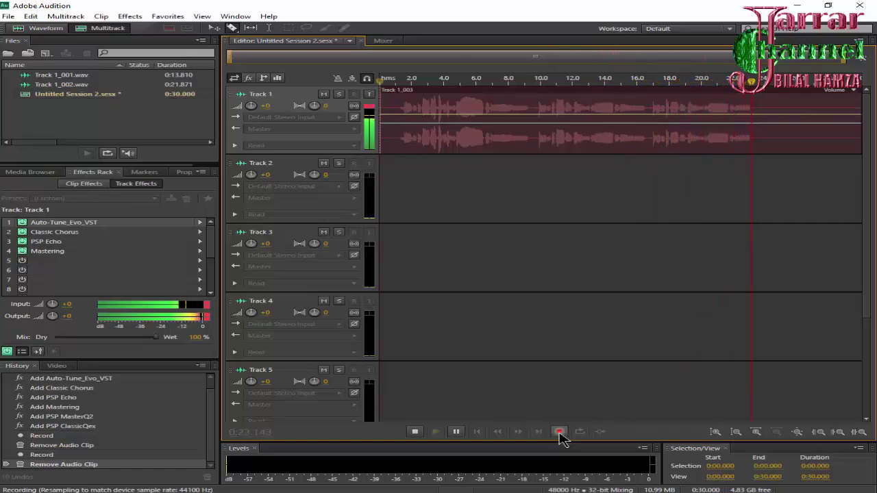
click(559, 433)
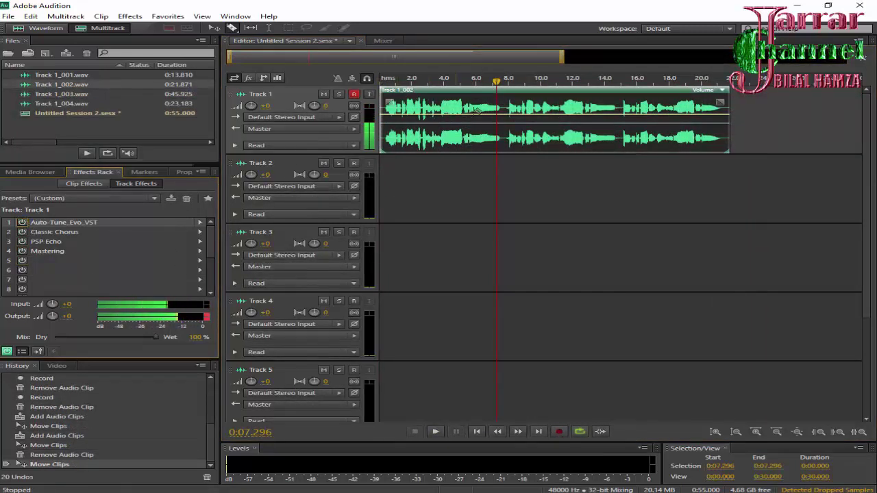
Return the playhead to the session start, then play the take back and pause
drag(496, 81, 380, 81)
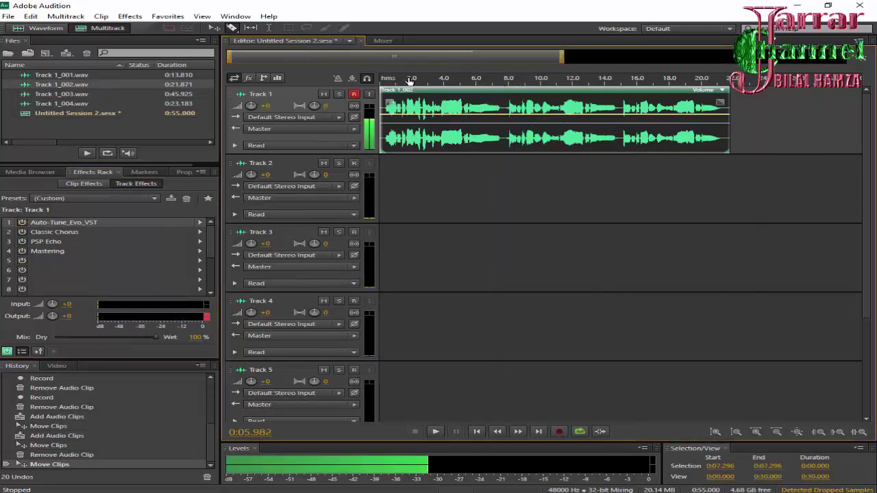
click(435, 431)
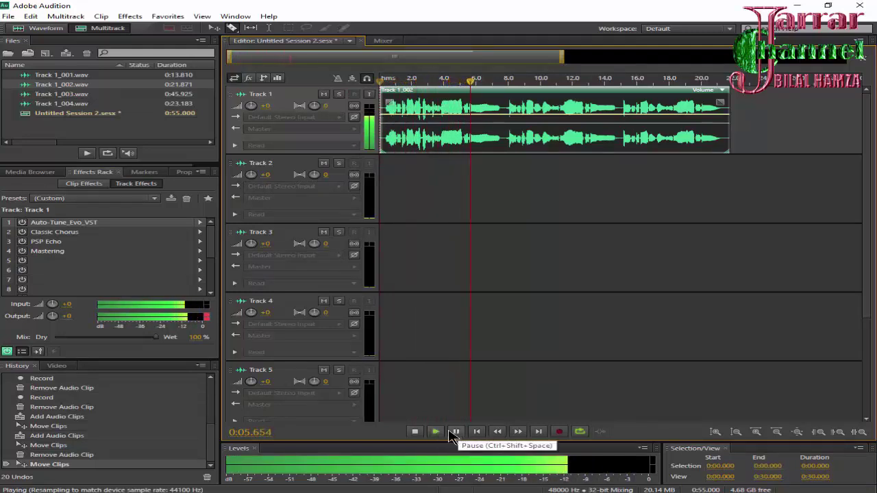
click(457, 432)
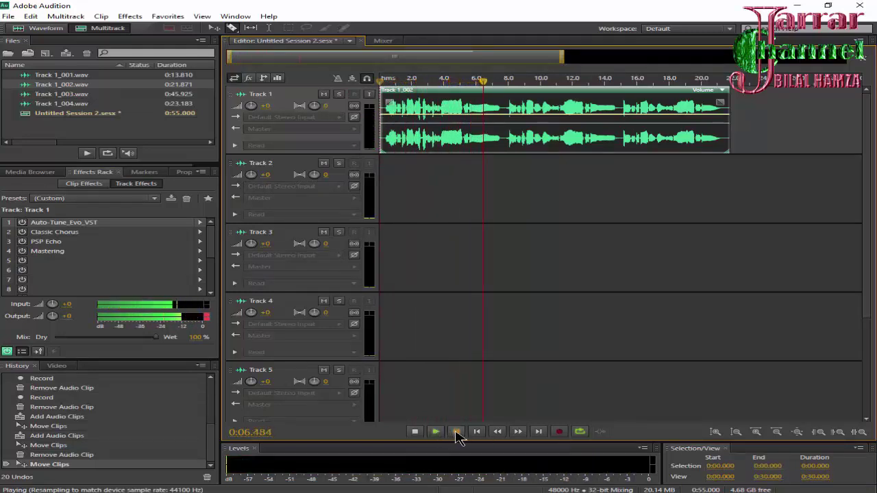
Check Auto-Tune_Evo_VST's Key list, leave it on Db, and resume playback
double_click(51, 223)
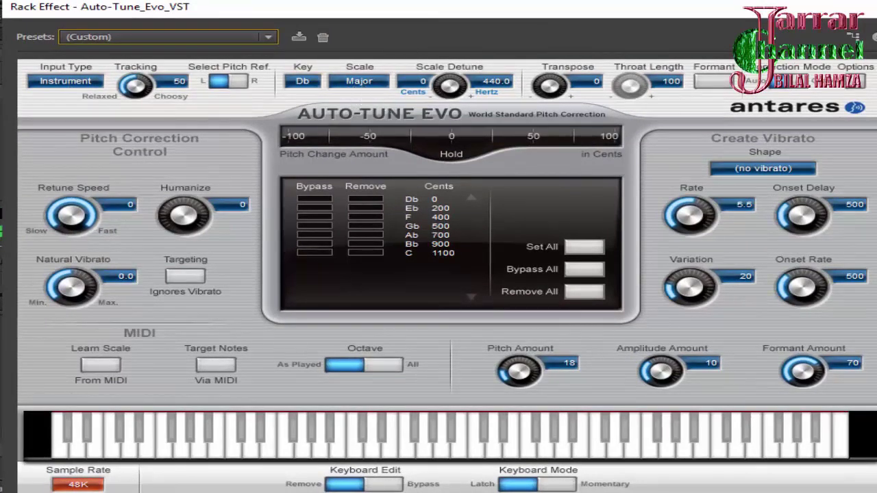
click(309, 84)
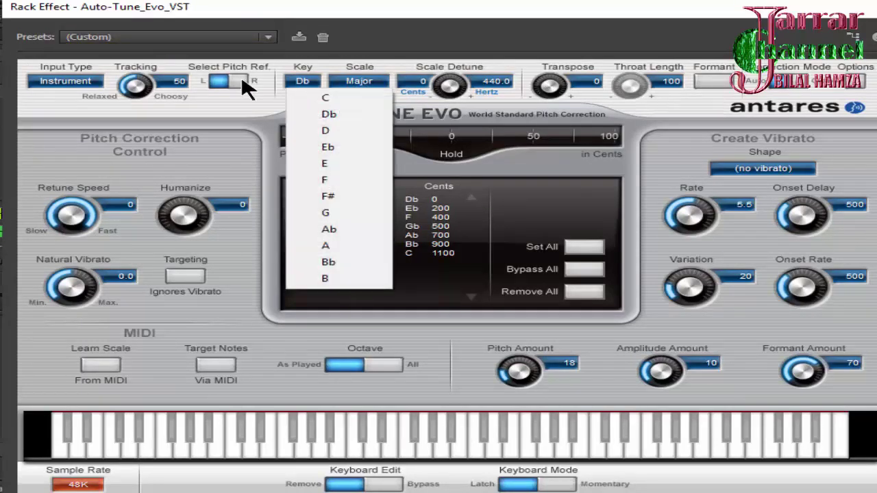
click(75, 199)
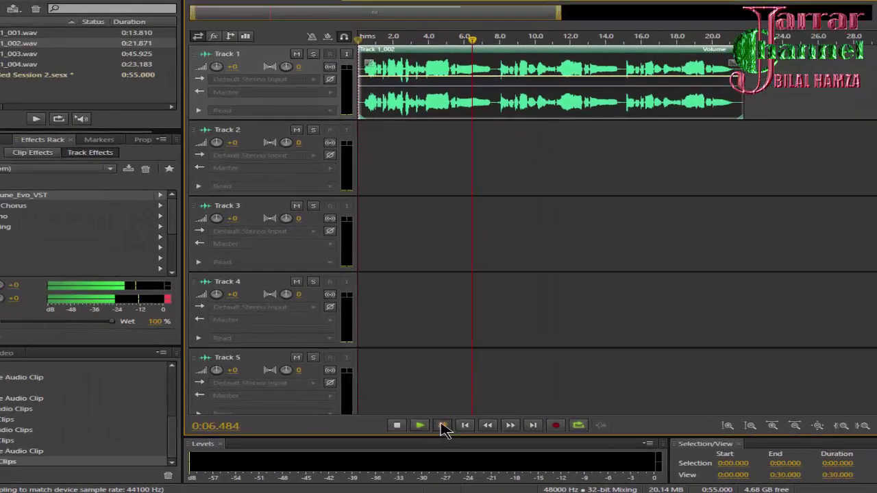
click(420, 425)
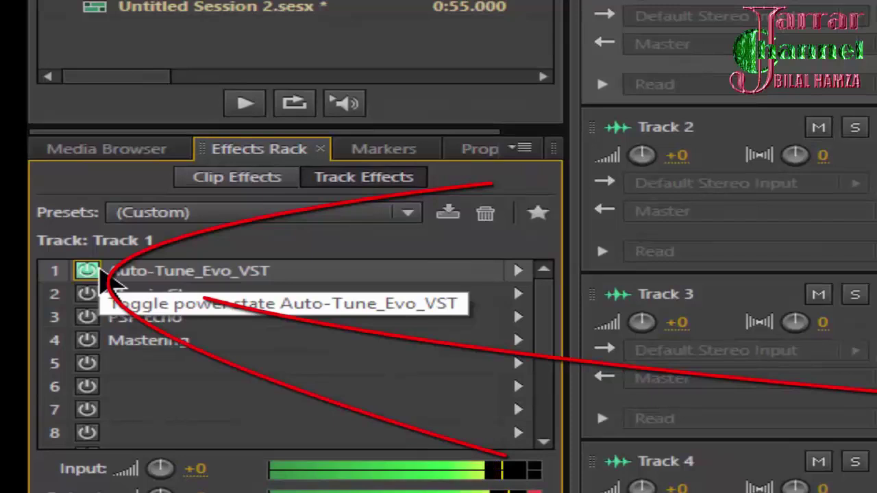
Set Auto-Tune Retune Speed to 5 and Tracking to 100, then close its window
double_click(172, 280)
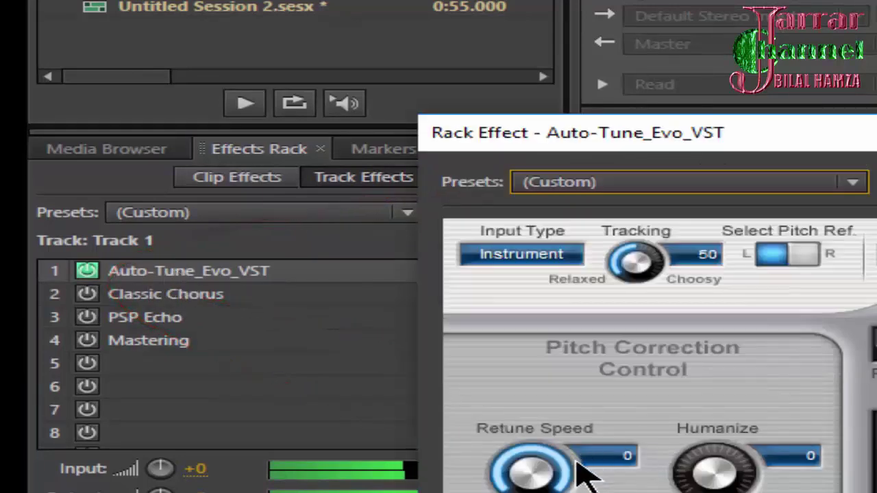
drag(567, 458, 613, 373)
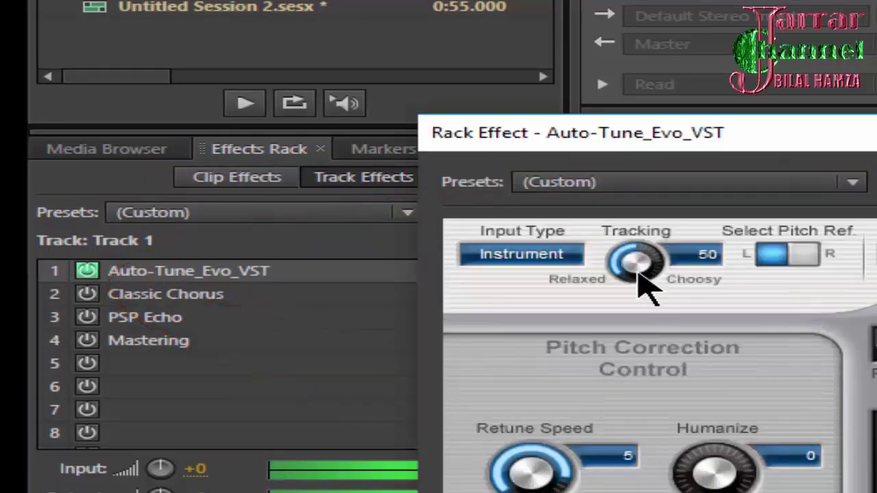
drag(646, 274, 637, 372)
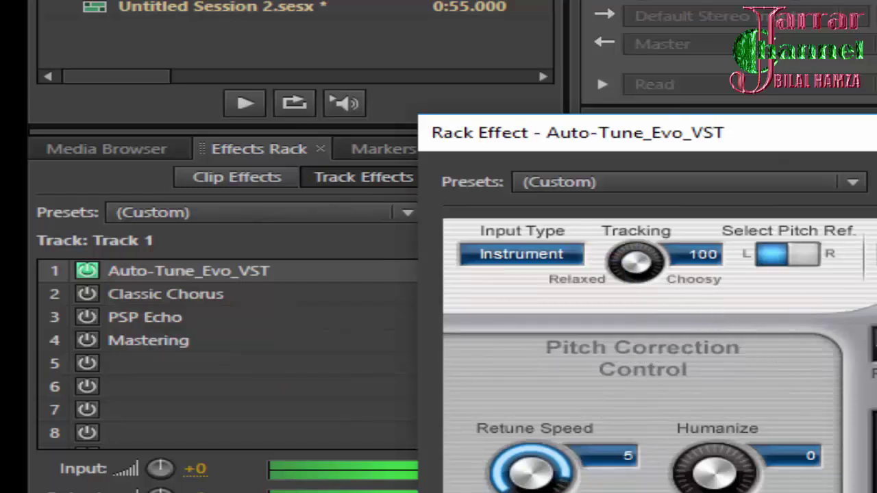
key(alt+F4)
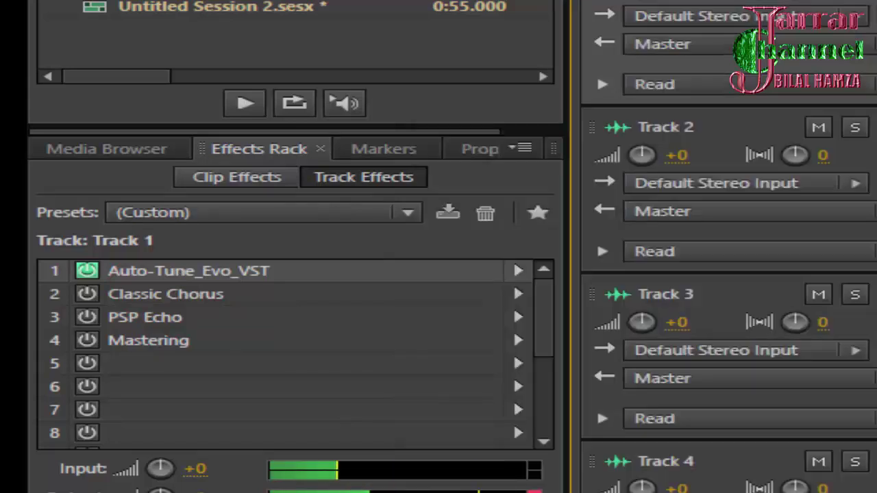
Turn on Classic Chorus and browse its presets without choosing one
click(88, 296)
double_click(137, 295)
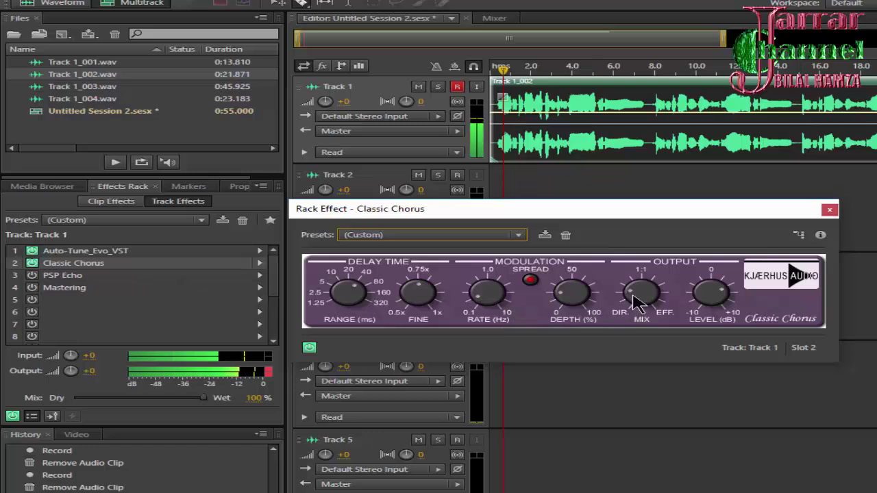
click(428, 236)
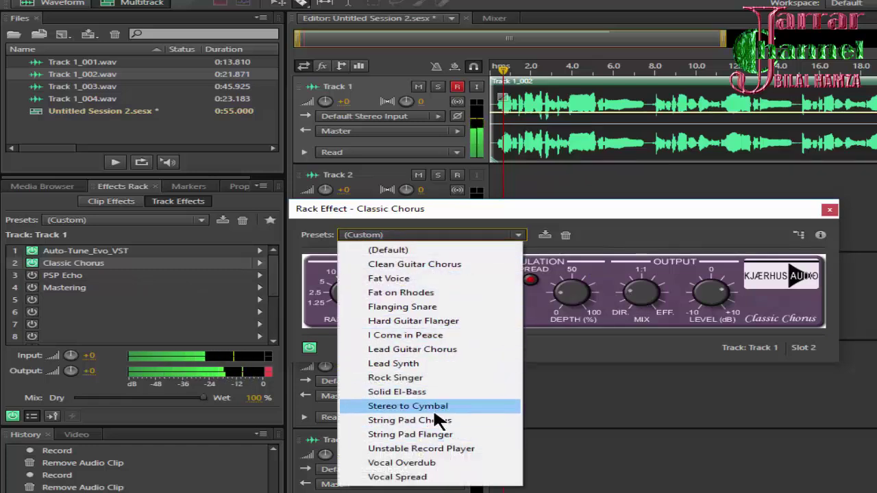
click(631, 235)
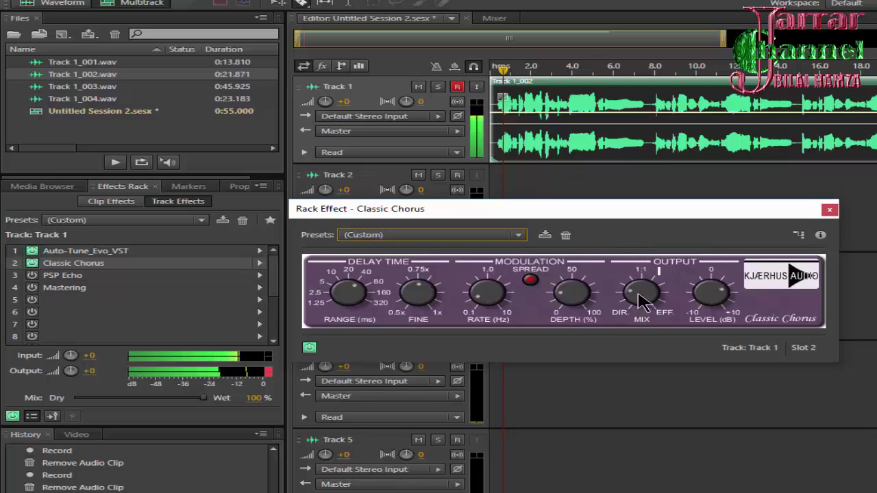
Slow the chorus rate to about 0.347 Hz and rebalance its dry/effect mix
mouse_move(641, 305)
mouse_move(641, 305)
mouse_down()
mouse_move(637, 295)
mouse_move(647, 291)
mouse_move(648, 301)
mouse_move(651, 292)
mouse_move(651, 311)
mouse_move(646, 301)
mouse_up()
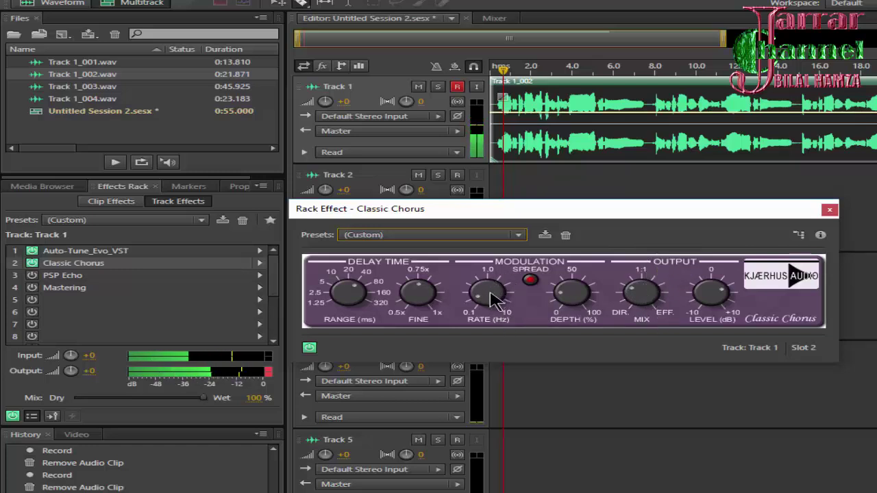
drag(491, 299, 491, 299)
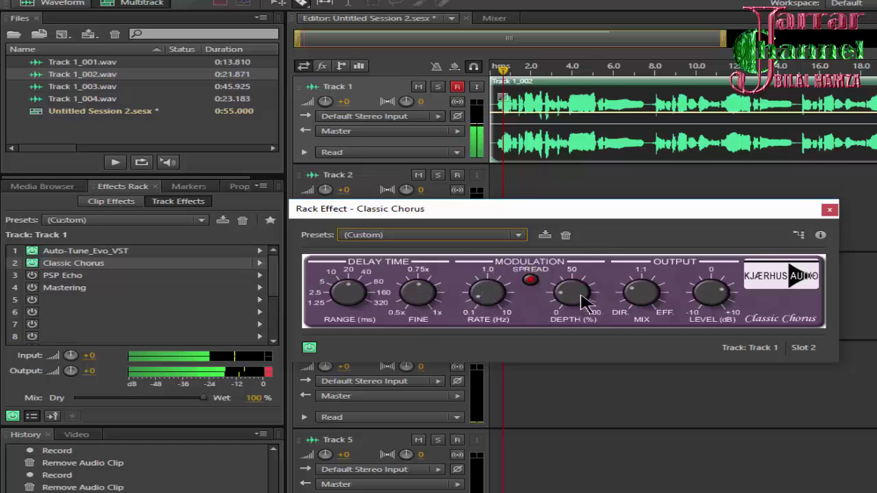
mouse_move(647, 296)
mouse_move(648, 297)
mouse_down()
mouse_move(640, 294)
mouse_move(648, 271)
mouse_move(644, 308)
mouse_move(638, 300)
mouse_up()
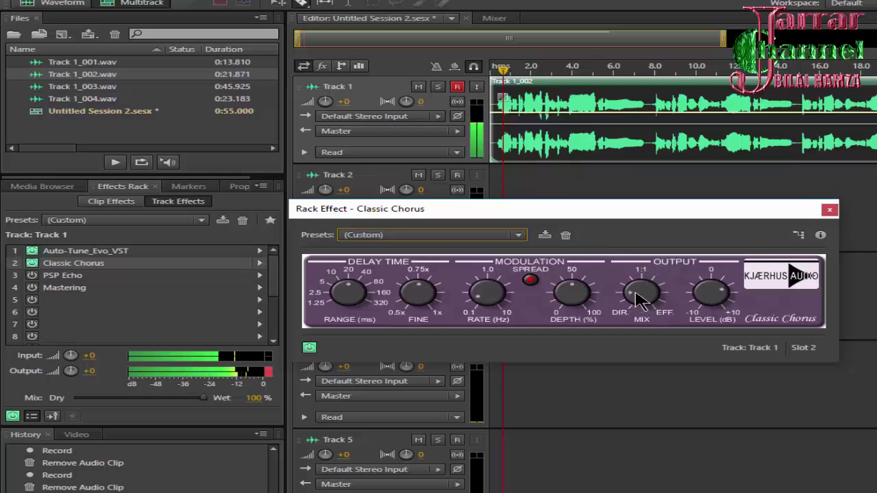
drag(636, 300, 641, 296)
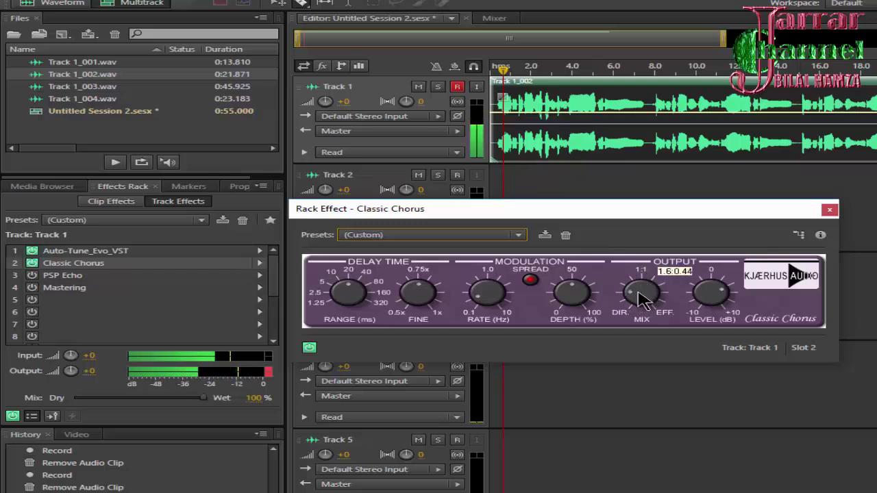
Save the current chorus settings as a custom preset under a personal name
click(545, 235)
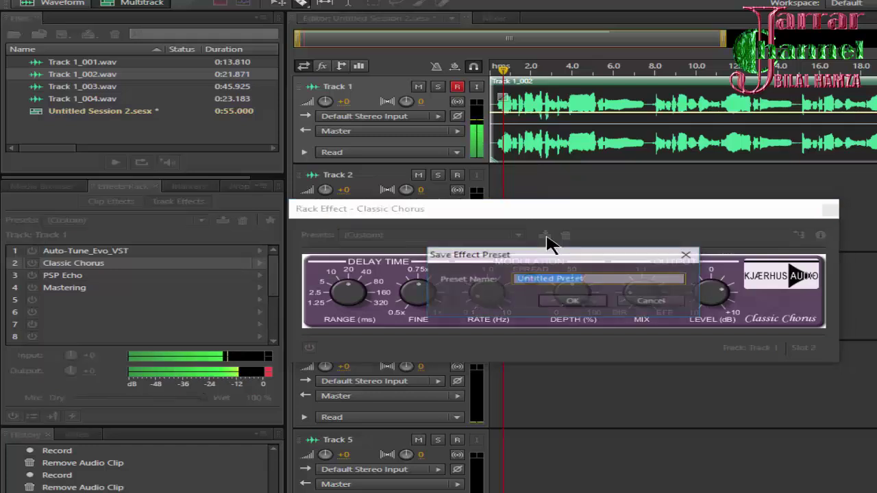
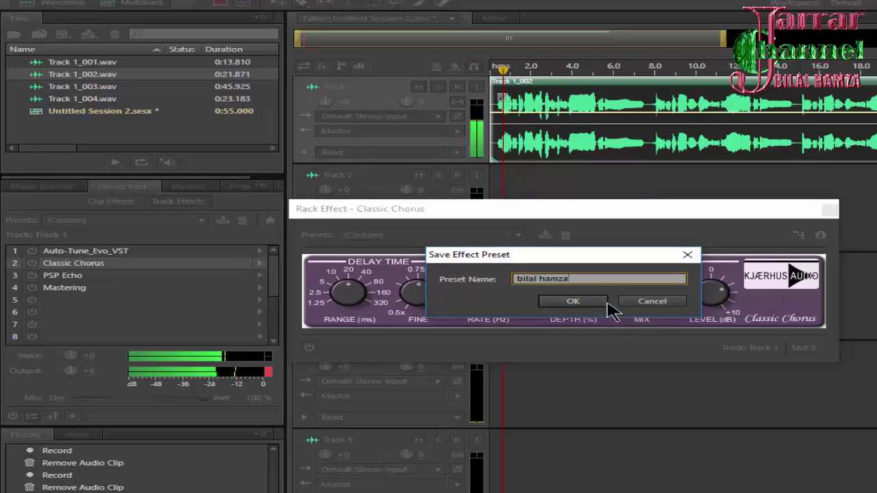
click(603, 302)
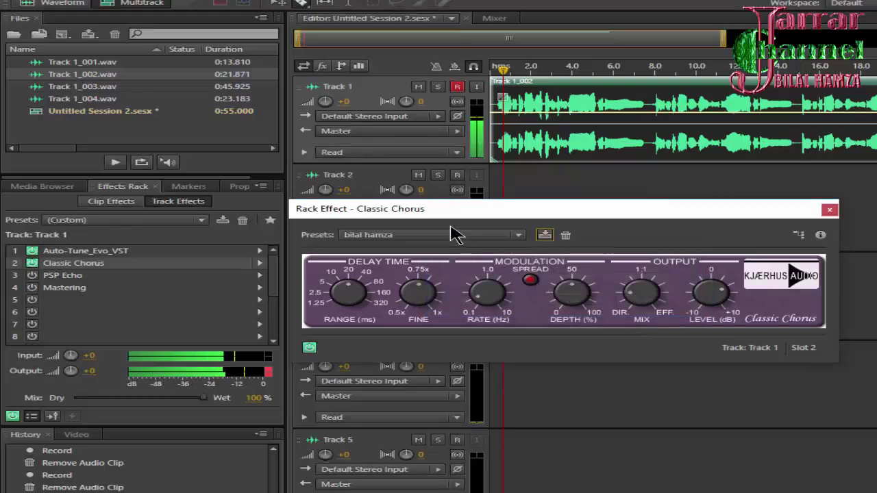
Try the Vocal Spread and Default presets, reapply the custom preset, and close the chorus
click(454, 234)
click(411, 476)
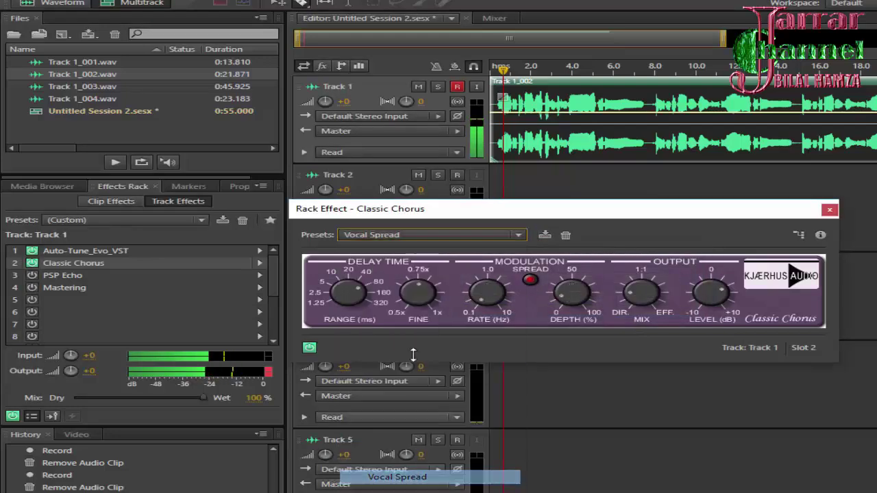
click(425, 235)
click(442, 250)
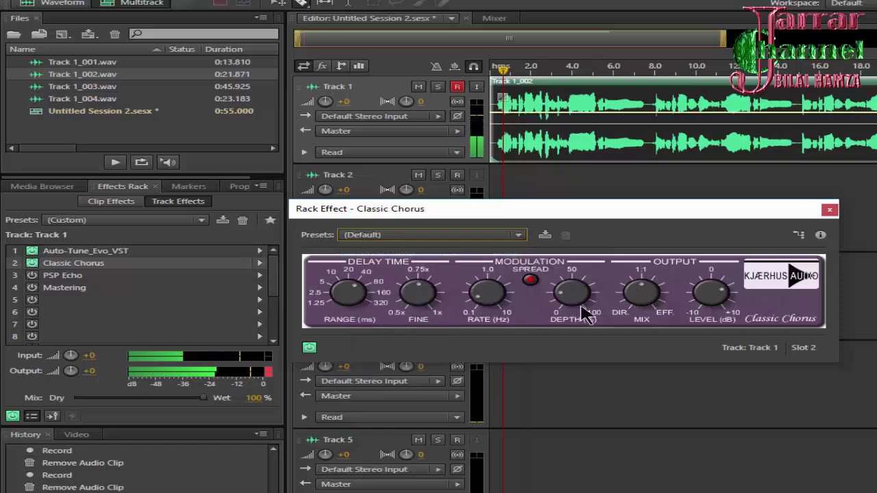
click(446, 234)
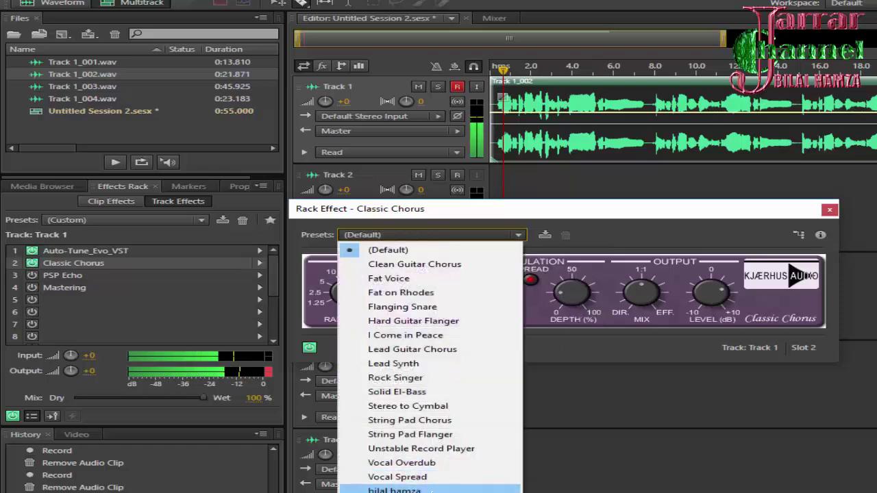
click(447, 491)
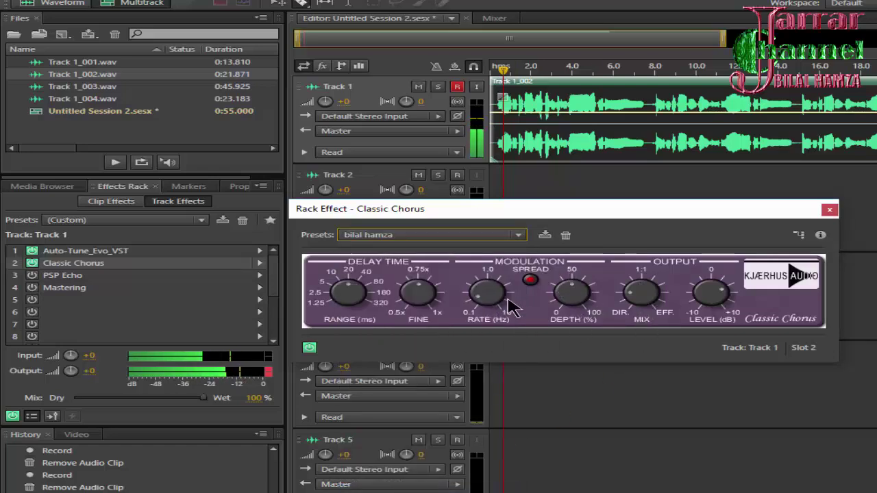
click(829, 210)
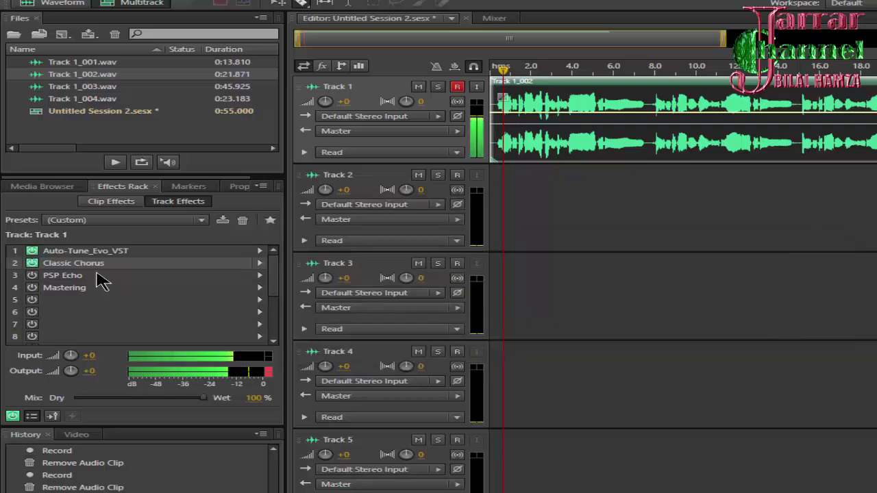
Turn on PSP Echo and tune its linked delay times, echo level and feedback
double_click(86, 278)
click(32, 275)
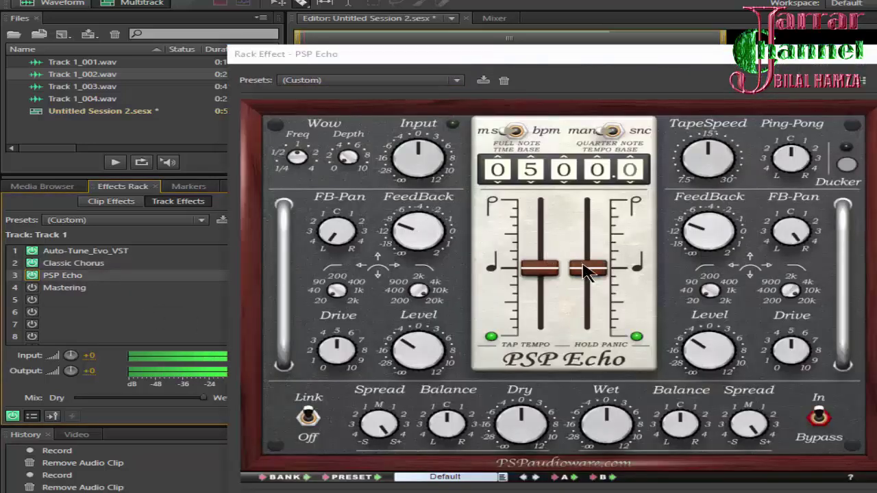
drag(584, 269, 587, 255)
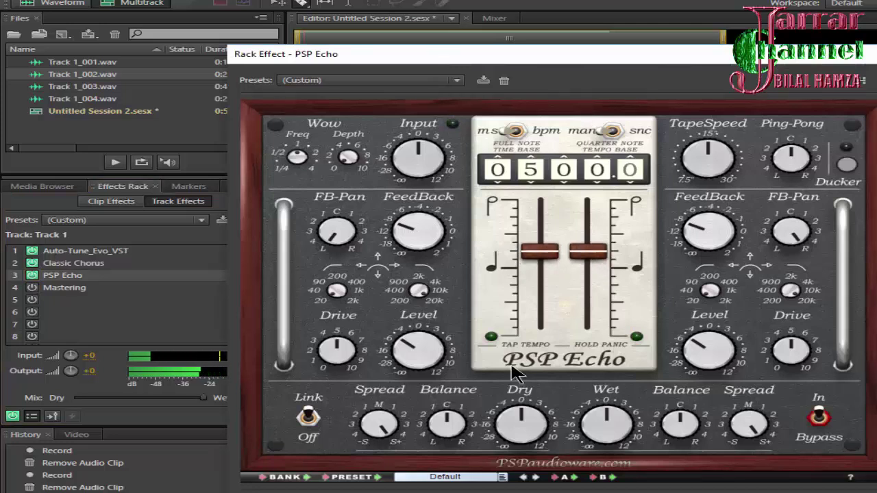
drag(701, 356, 701, 338)
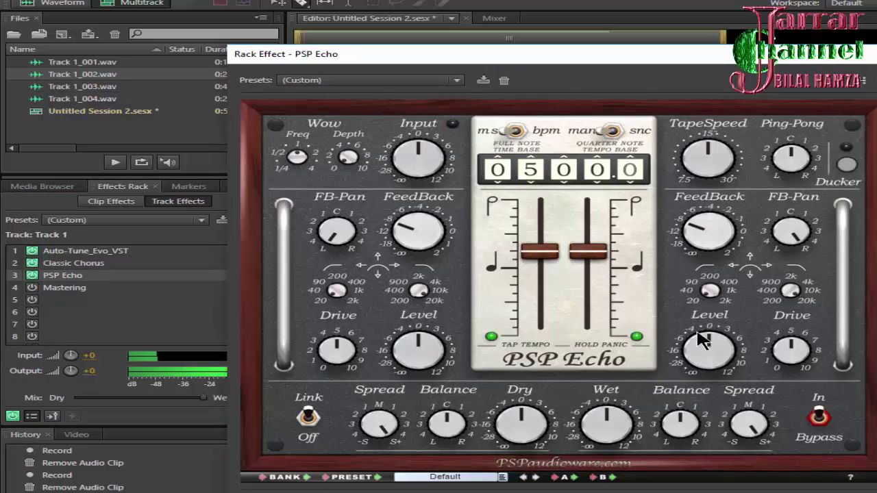
drag(728, 248, 727, 236)
drag(602, 253, 595, 332)
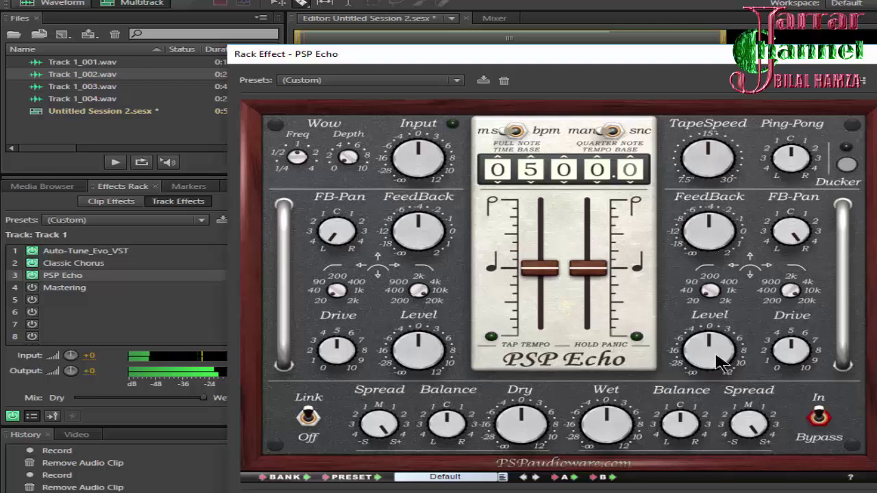
drag(719, 363, 698, 384)
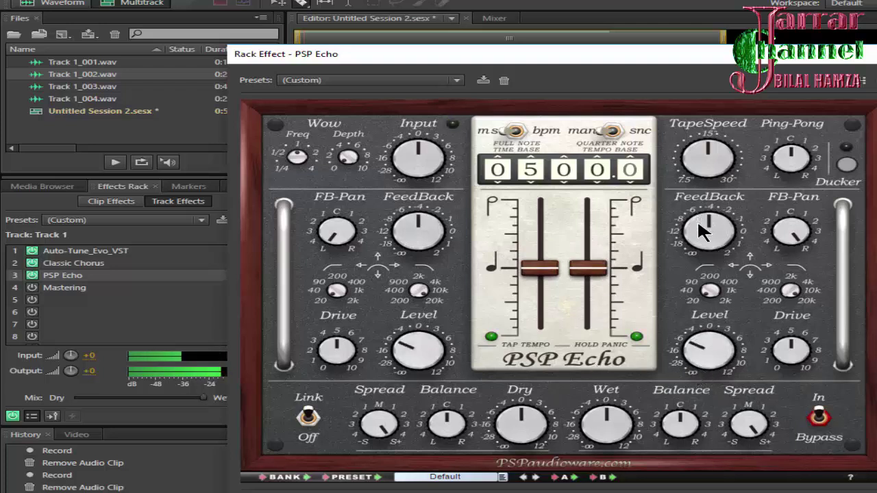
drag(696, 218, 693, 266)
drag(602, 269, 597, 255)
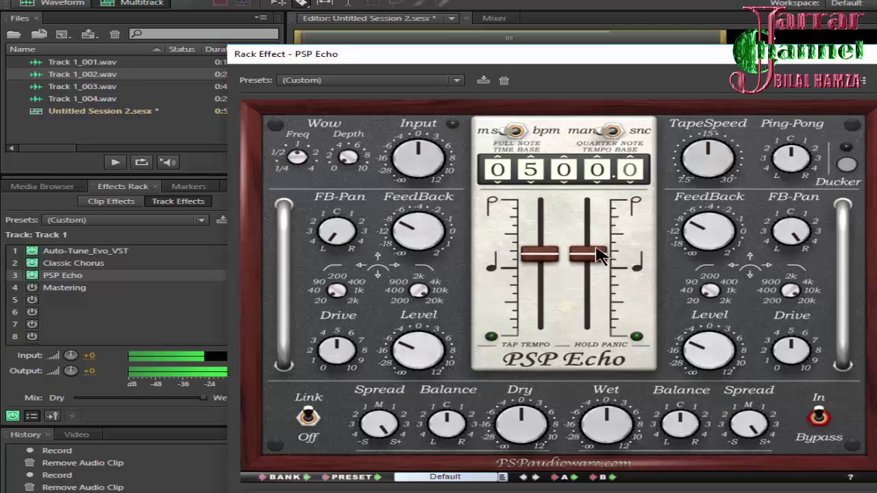
Unlink the left and right delays and fine-tune only the left delay time
click(309, 415)
drag(539, 249, 580, 244)
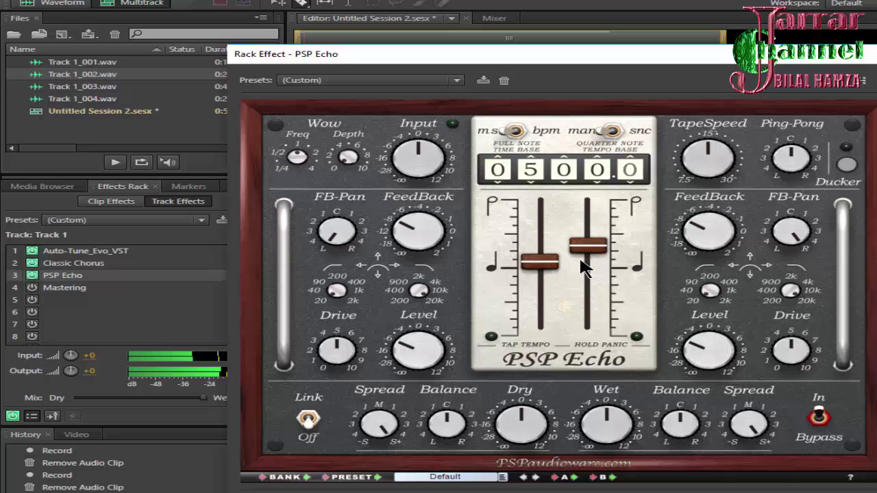
drag(559, 267, 556, 264)
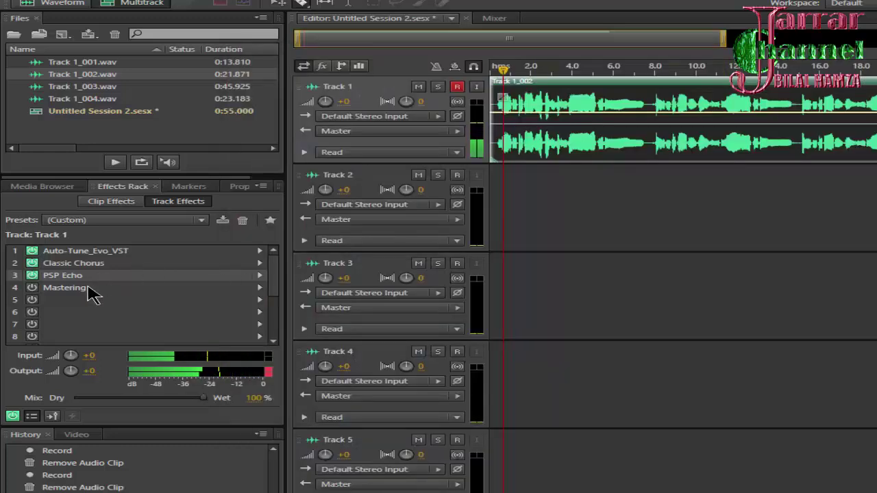
double_click(90, 290)
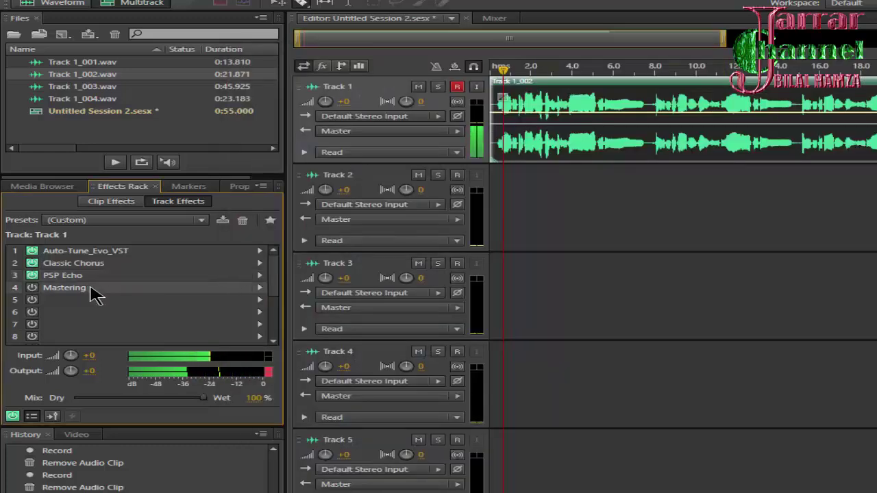
Reload a fresh Mastering effect into slot 4 from the Special effects menu
click(31, 288)
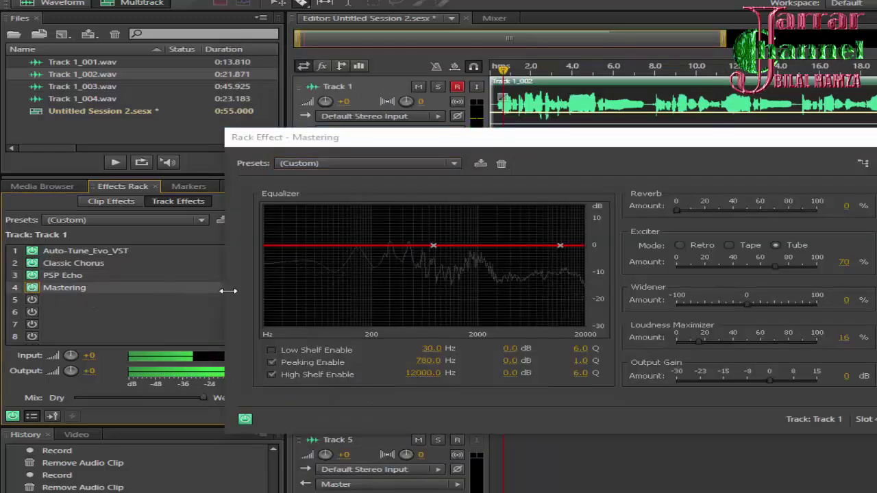
click(876, 137)
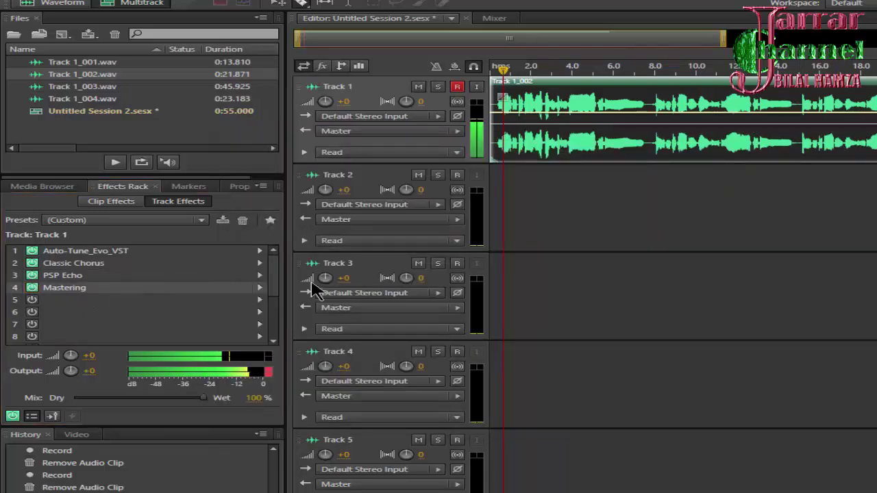
click(266, 288)
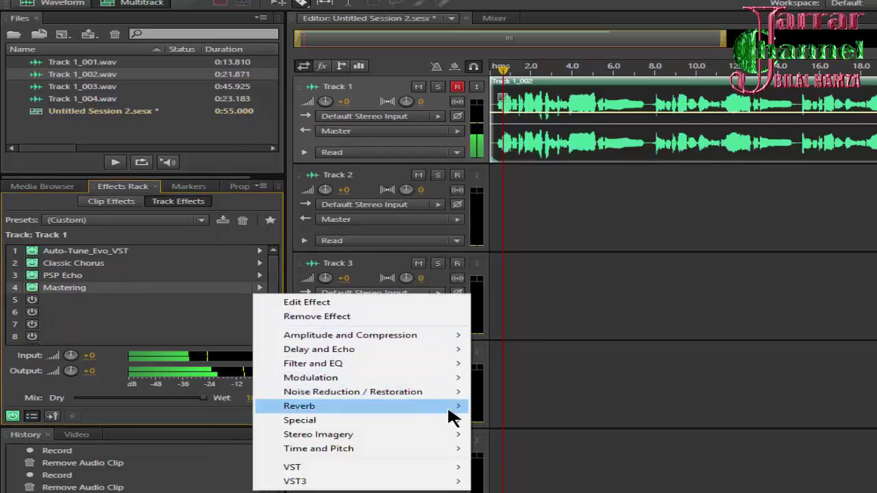
mouse_move(444, 422)
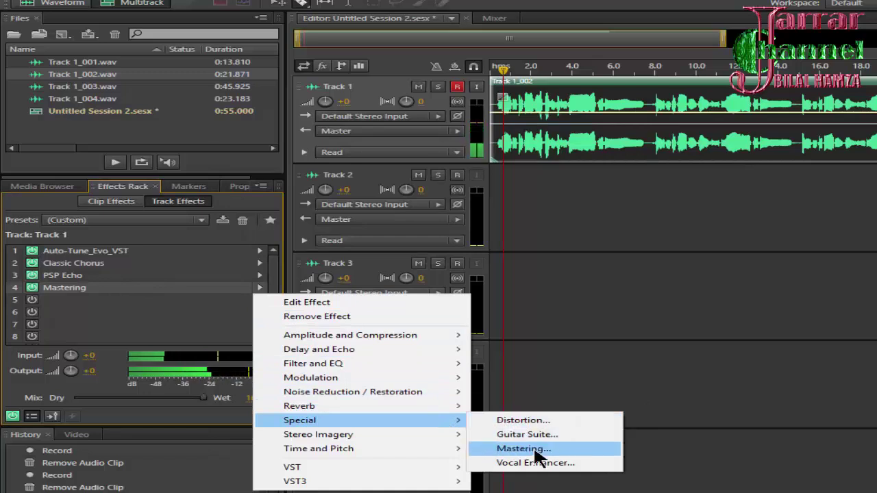
click(539, 449)
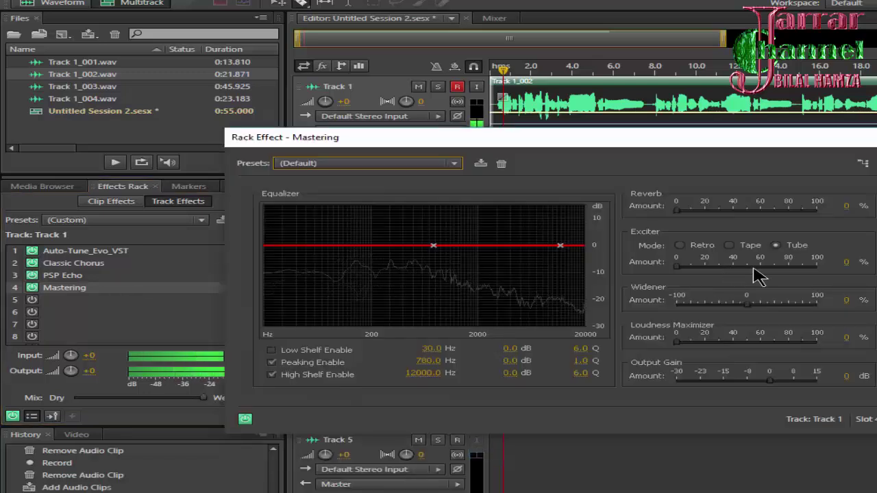
Set Mastering Exciter to 75%, Loudness Maximizer to 14% and Output Gain to 3 dB
drag(752, 267, 783, 267)
click(696, 341)
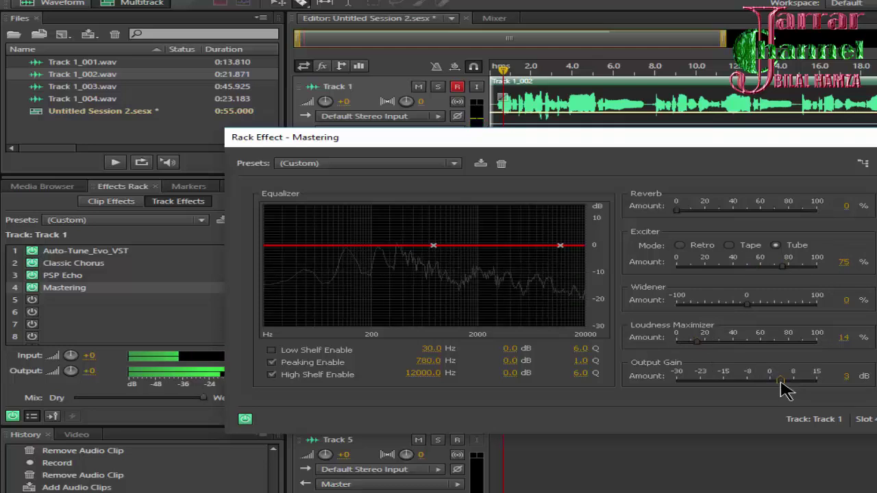
click(781, 378)
click(874, 137)
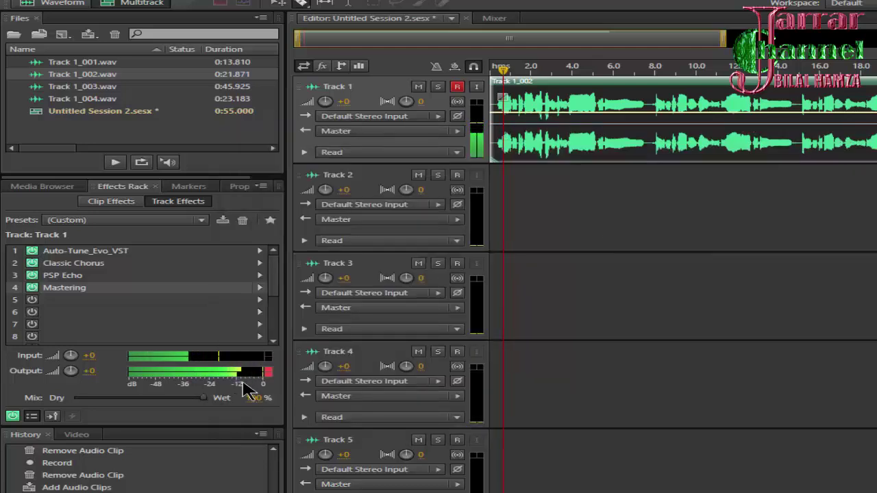
Switch off Mastering, PSP Echo and Classic Chorus, then start playback
click(32, 288)
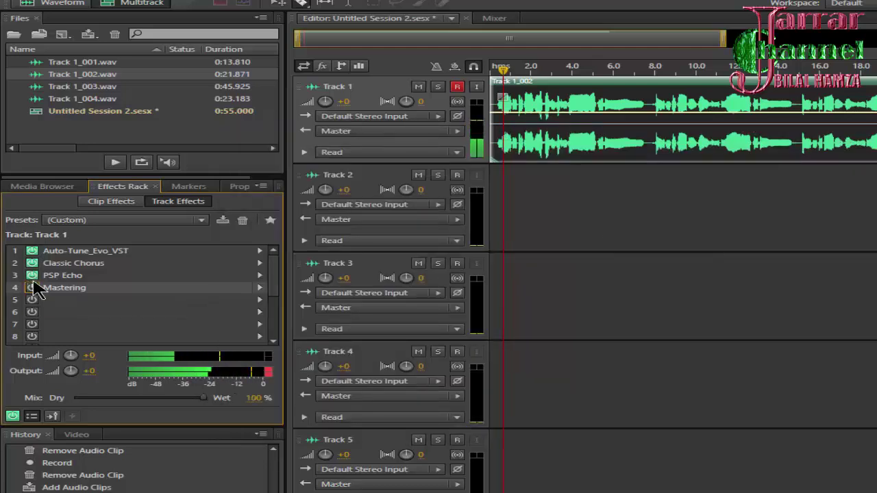
click(32, 275)
click(31, 263)
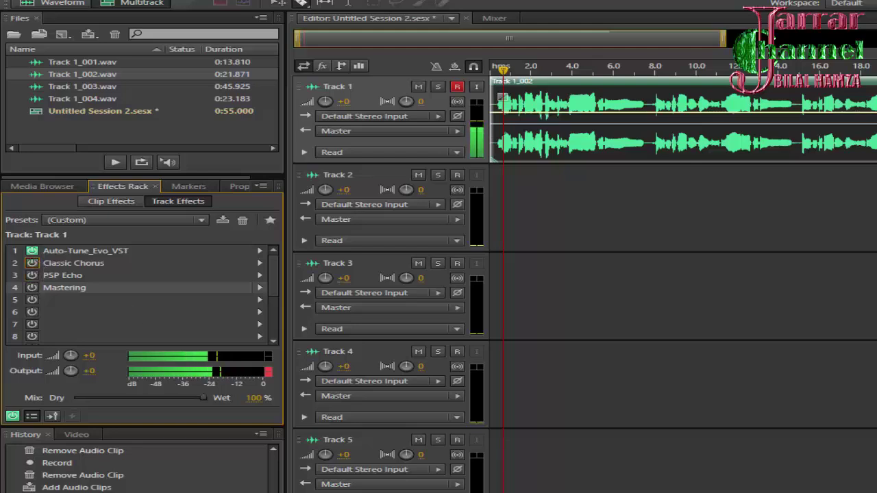
key(space)
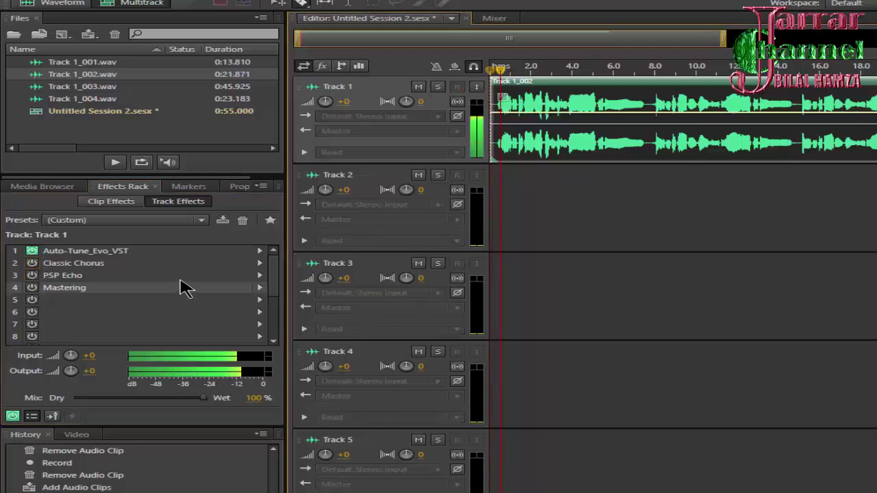
Toggle Classic Chorus off and on to compare, then set its mix to 0.66:1.3
click(31, 263)
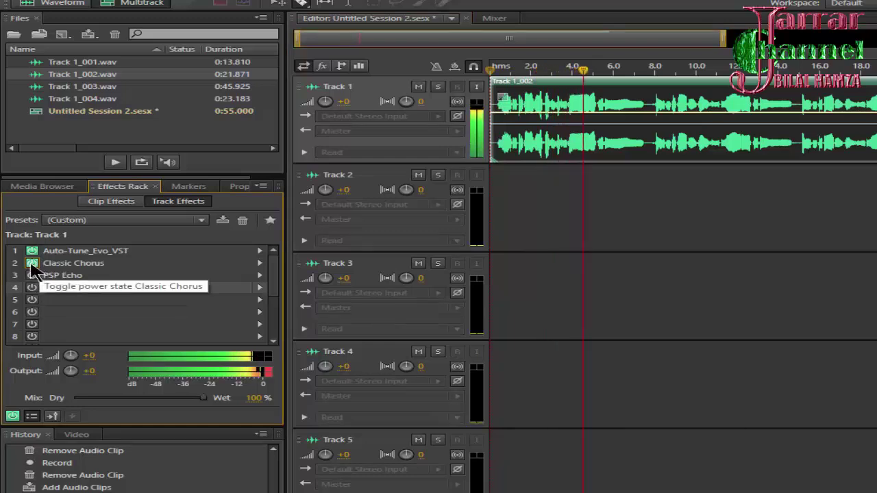
click(31, 266)
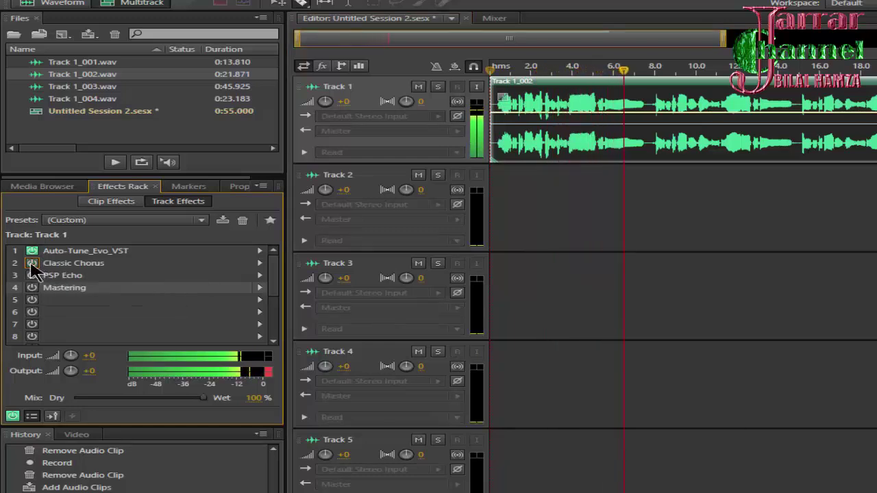
click(31, 263)
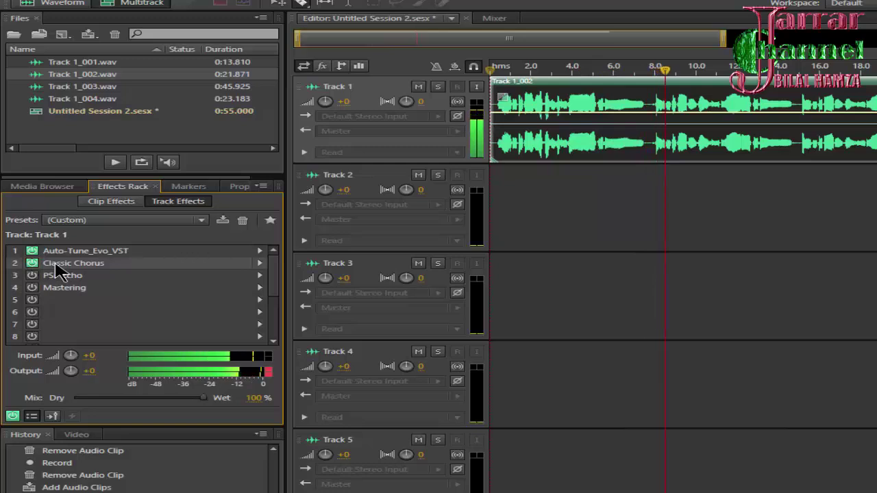
double_click(57, 265)
drag(630, 303, 654, 252)
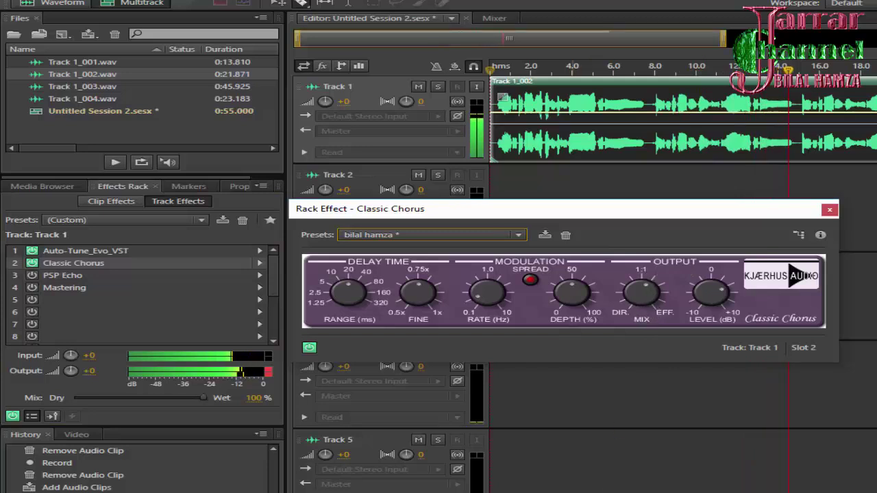
Nudge the chorus mix to about 0.76:1.2, re-enable PSP Echo, and close Classic Chorus
click(792, 271)
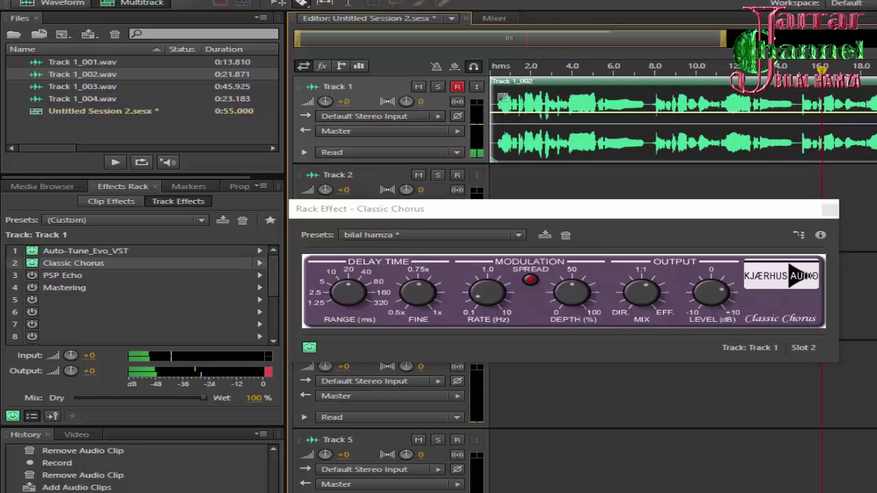
mouse_move(646, 298)
mouse_down()
mouse_move(646, 333)
mouse_move(638, 284)
mouse_move(648, 243)
mouse_move(642, 329)
mouse_move(642, 293)
mouse_move(637, 316)
mouse_move(634, 310)
mouse_up()
click(274, 322)
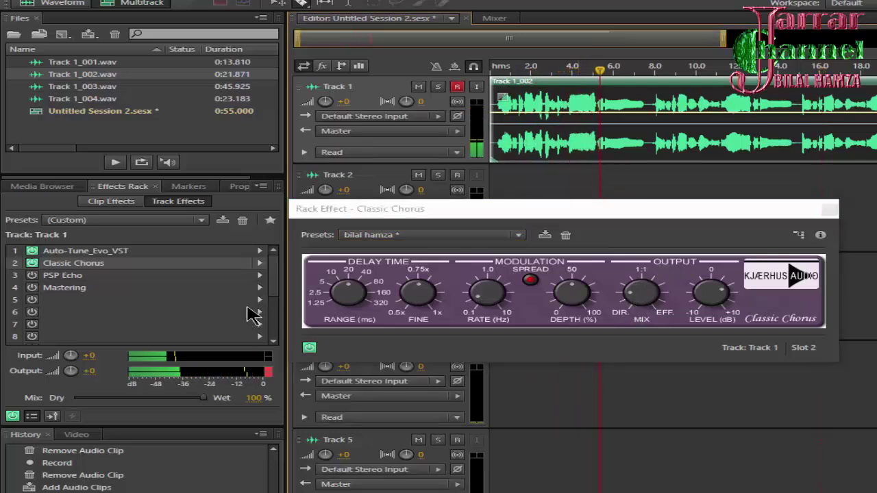
click(31, 275)
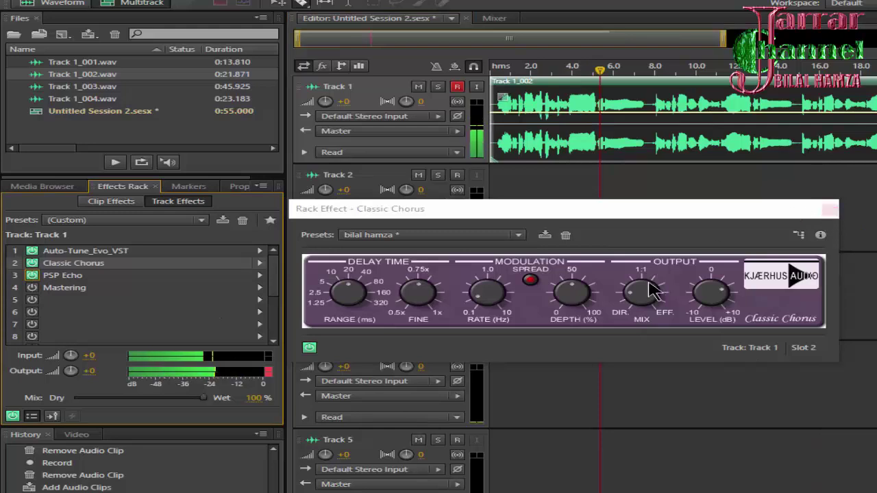
click(830, 209)
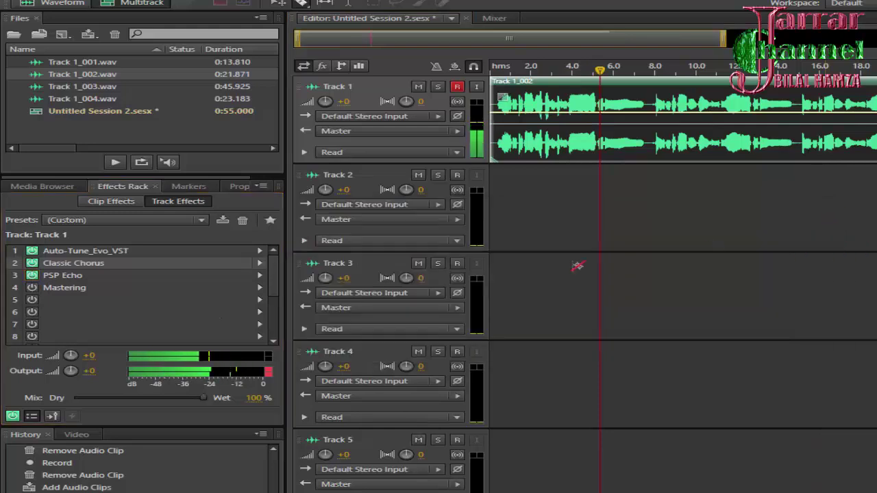
Open the PSP Echo Rack Effect window for Track 1
double_click(81, 276)
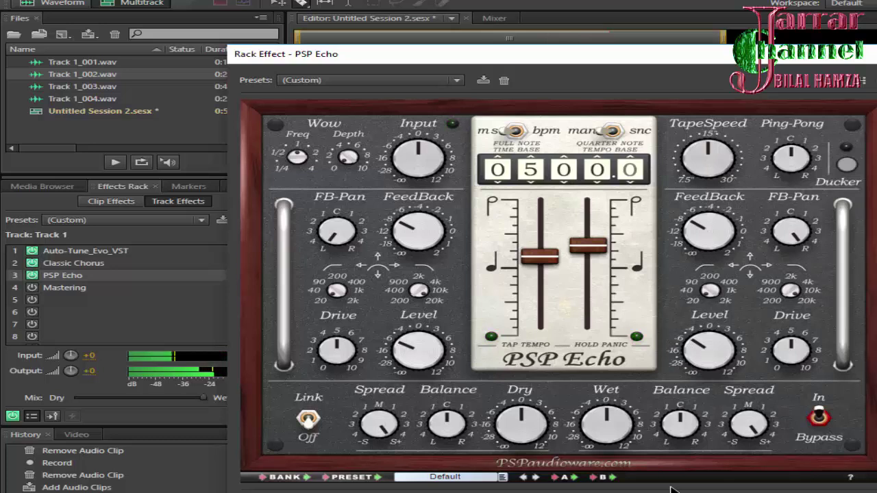
Switch the Mastering effect back on and open its settings
click(71, 354)
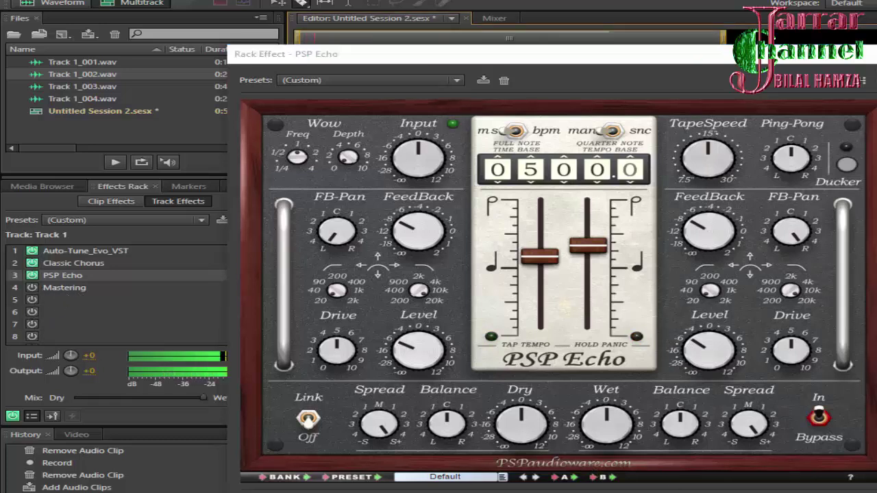
click(31, 288)
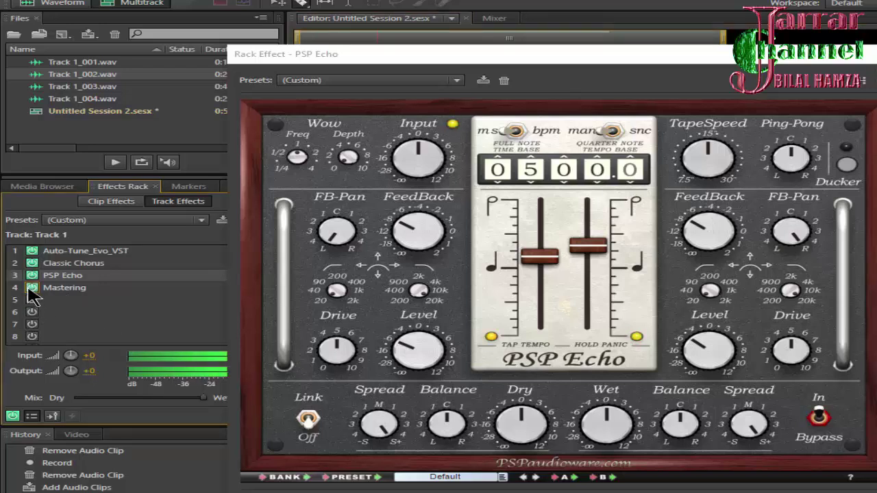
double_click(68, 291)
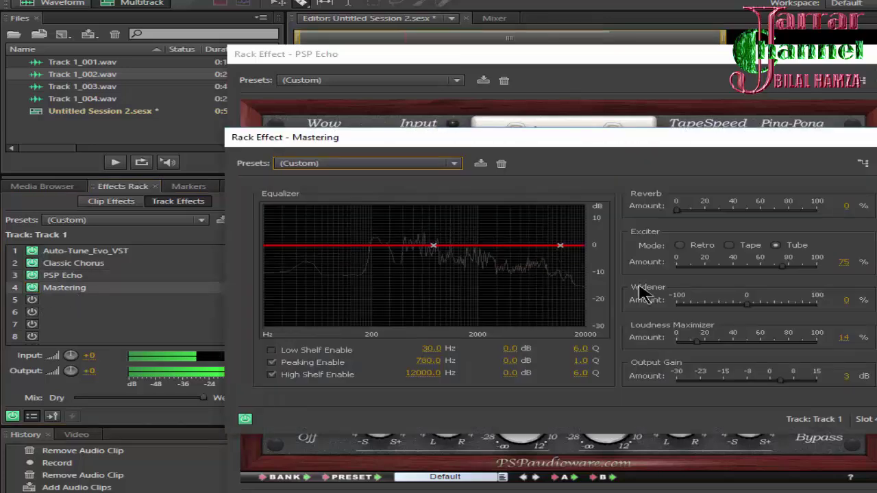
Set Exciter to 62%, Output Gain 1 dB, Loudness Maximizer 10%, and close Mastering and PSP Echo
drag(783, 266, 833, 271)
drag(822, 269, 766, 272)
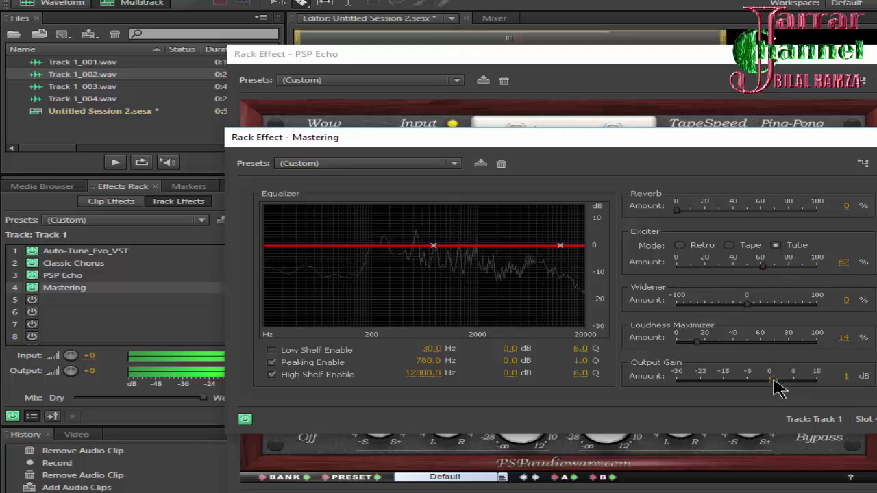
drag(778, 381, 772, 381)
drag(696, 343, 691, 342)
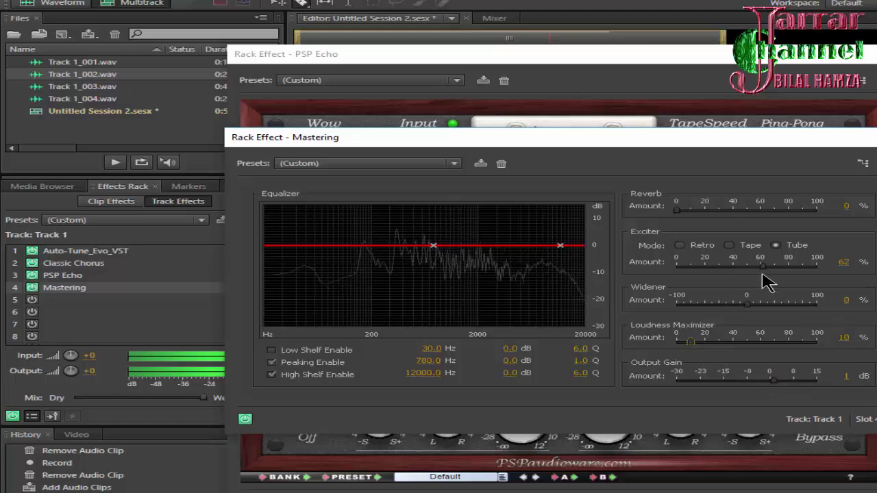
drag(763, 271, 778, 267)
key(alt+F4)
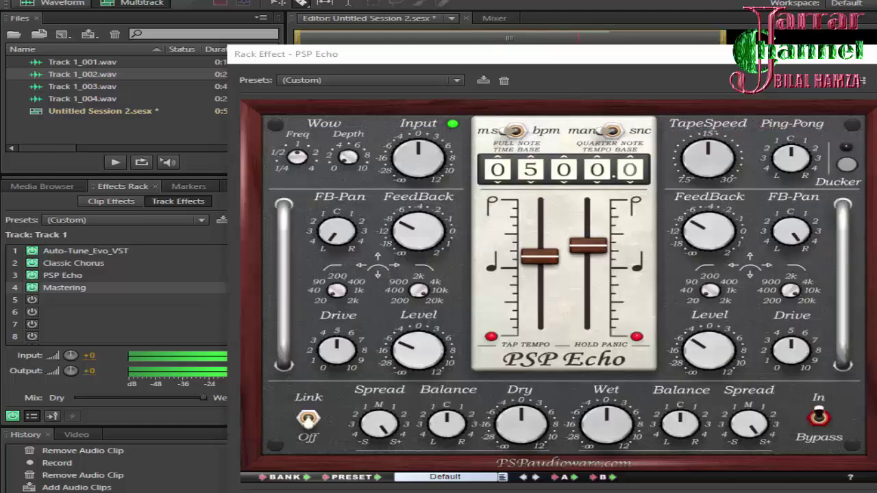
key(alt+F4)
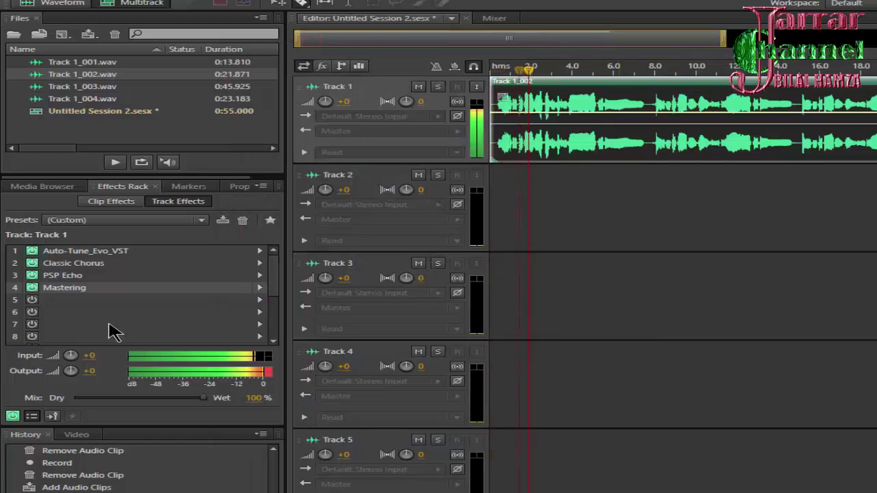
Set Auto-Tune_Evo_VST's Retune Speed to 0 and Tracking to 1, then close it
double_click(107, 252)
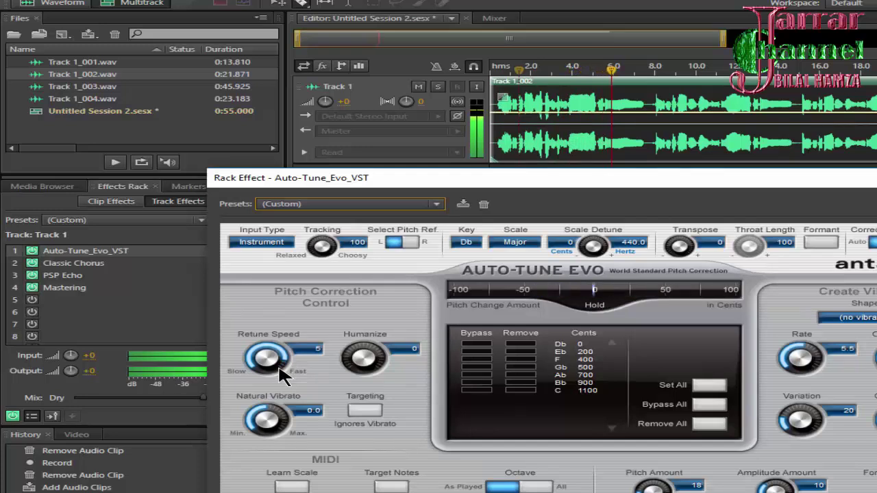
drag(281, 373, 282, 355)
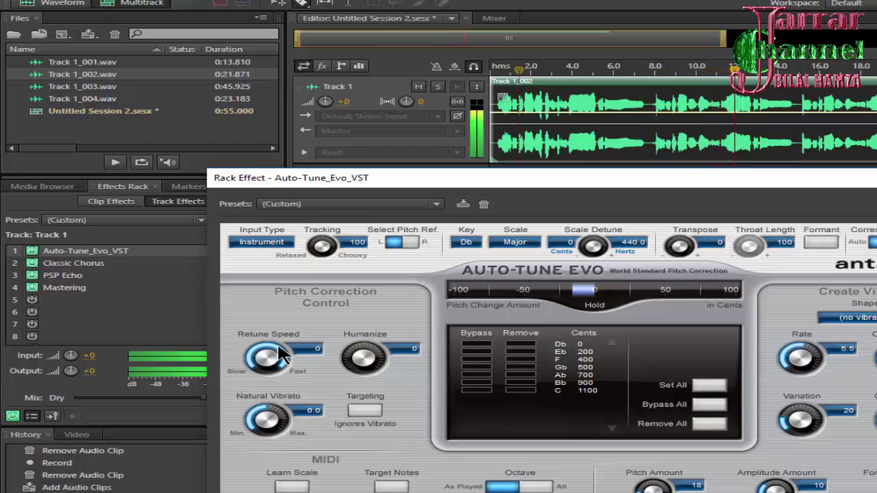
drag(322, 247, 343, 162)
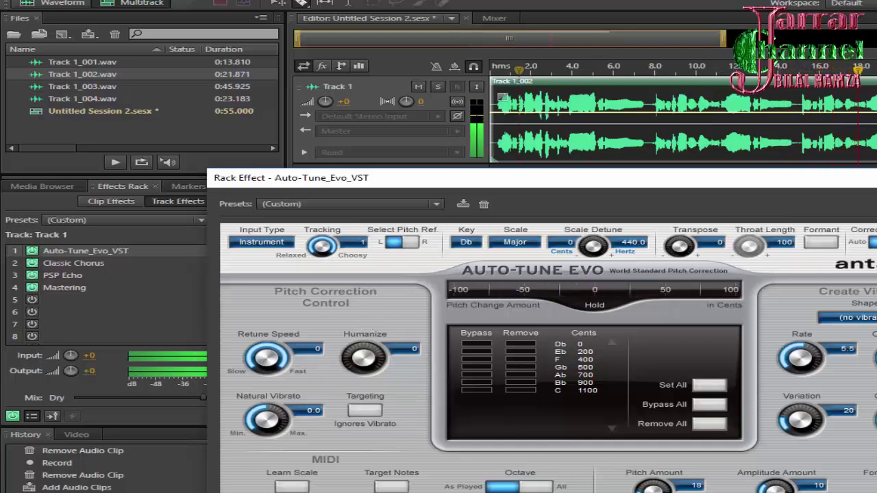
click(787, 353)
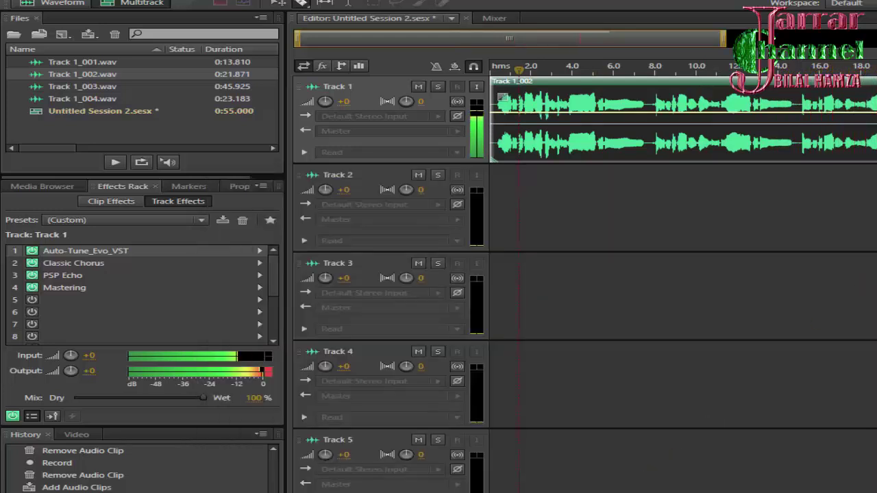
Stop playback and browse to Local Disk (D:) > A Ubaid, selecting the first audio file
key(space)
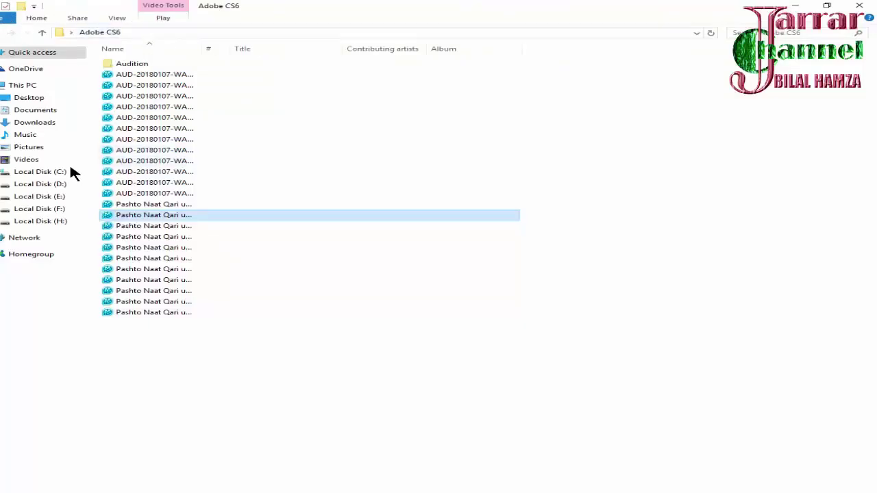
click(37, 184)
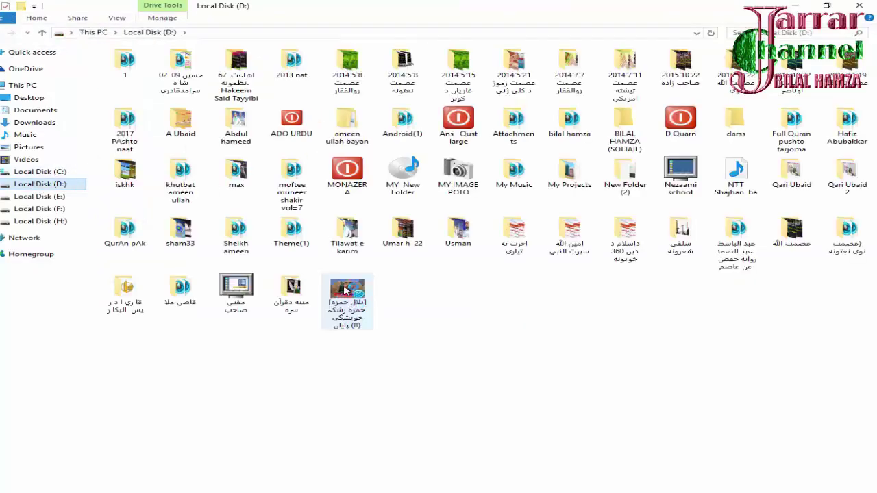
double_click(192, 129)
click(118, 63)
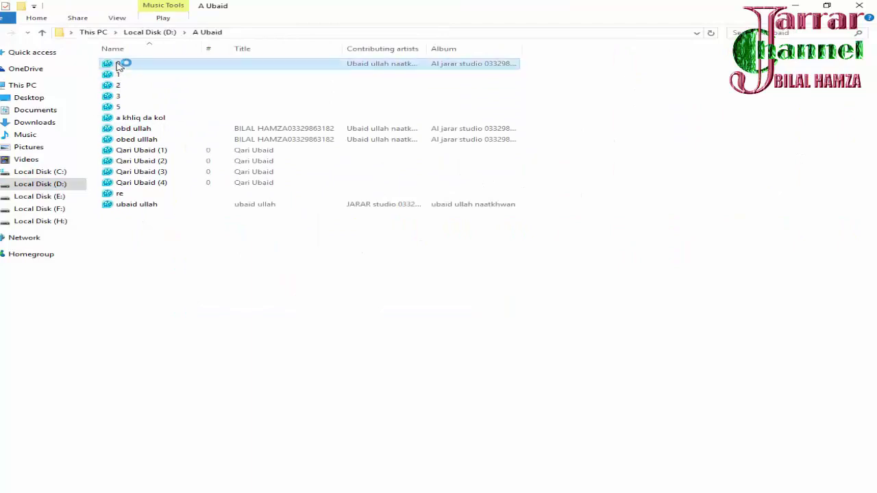